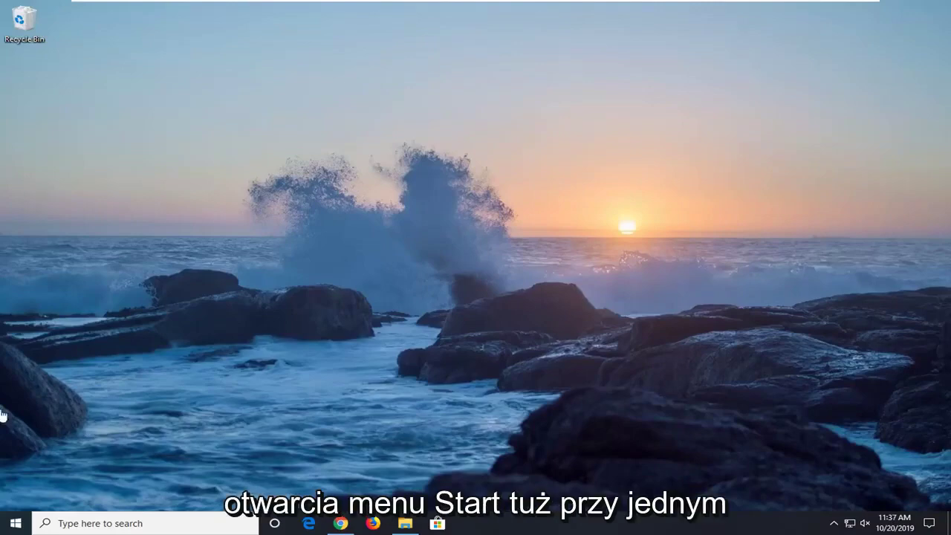
Step: Switch Mouse Keys on in Settings under Ease of Access > Mouse
{"action": "left_click", "coordinate": [6, 524]}
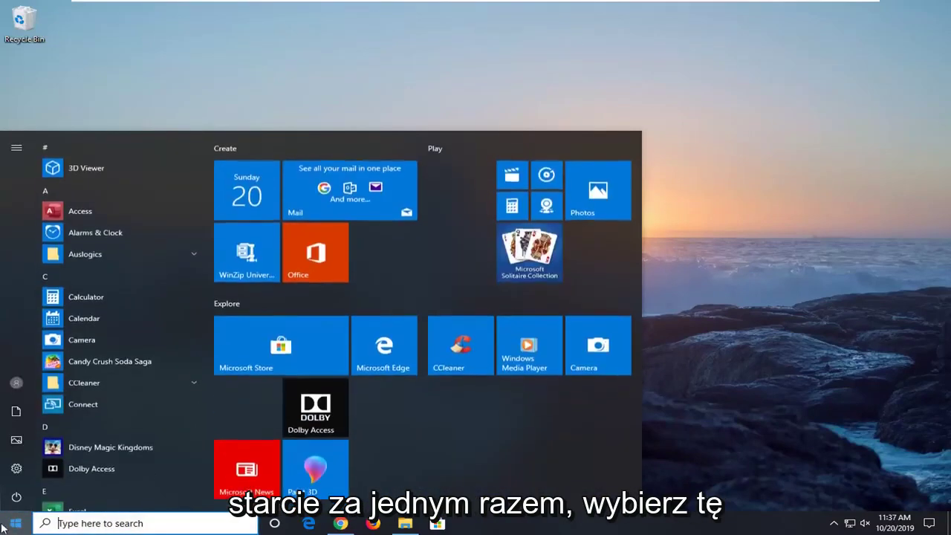
{"action": "left_click", "coordinate": [17, 469]}
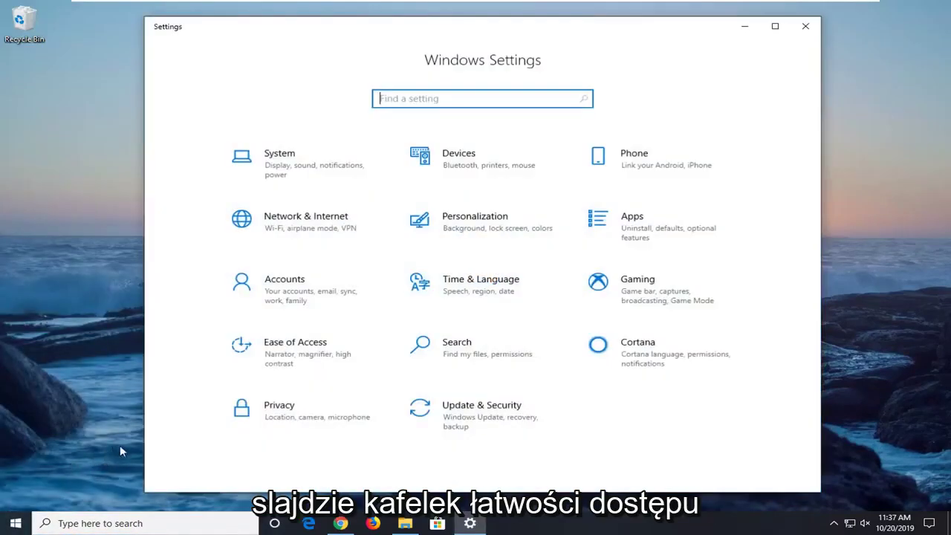
{"action": "left_click", "coordinate": [285, 360]}
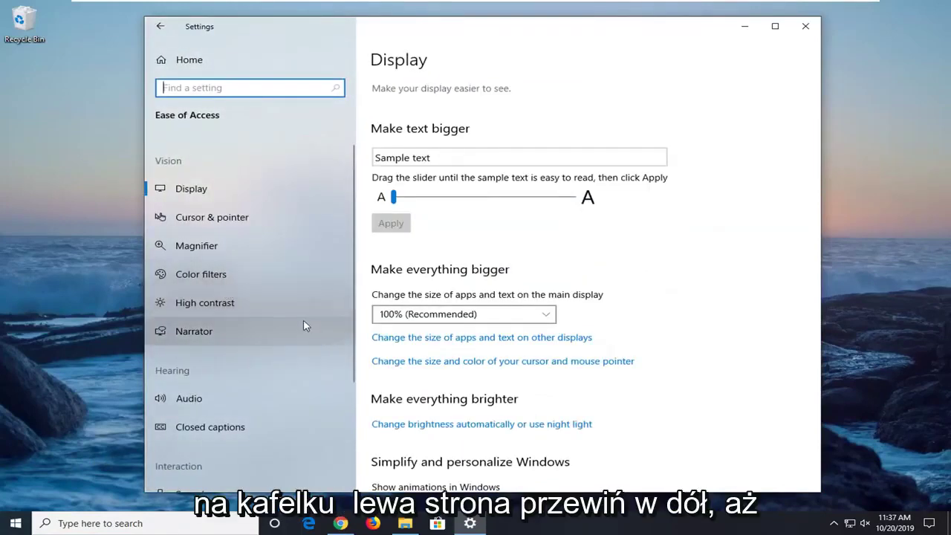
{"action": "scroll", "coordinate": [301, 320], "scroll_direction": "down", "scroll_amount": 4}
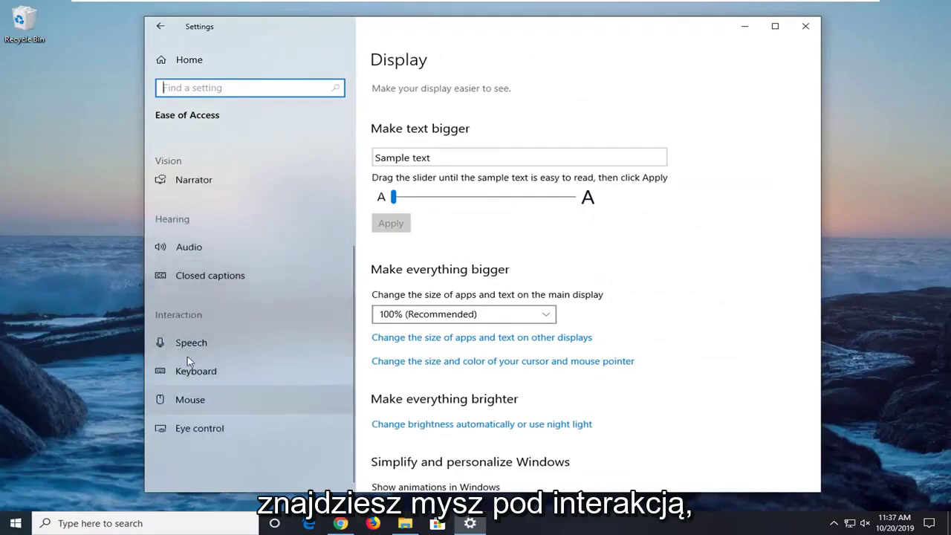
{"action": "left_click", "coordinate": [181, 410]}
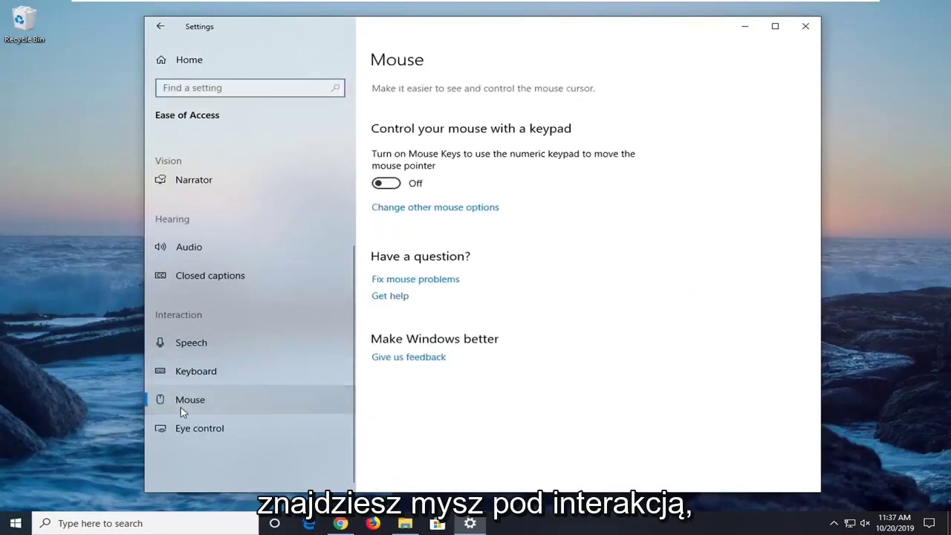
{"action": "left_click", "coordinate": [390, 182]}
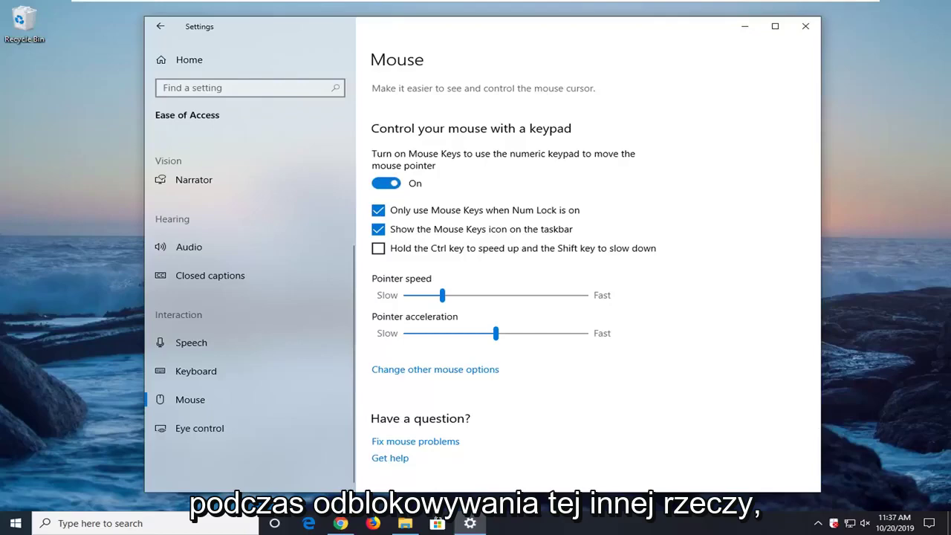
Step: Close Settings, search for 'regedit' and run Registry Editor as administrator
{"action": "left_click", "coordinate": [805, 26]}
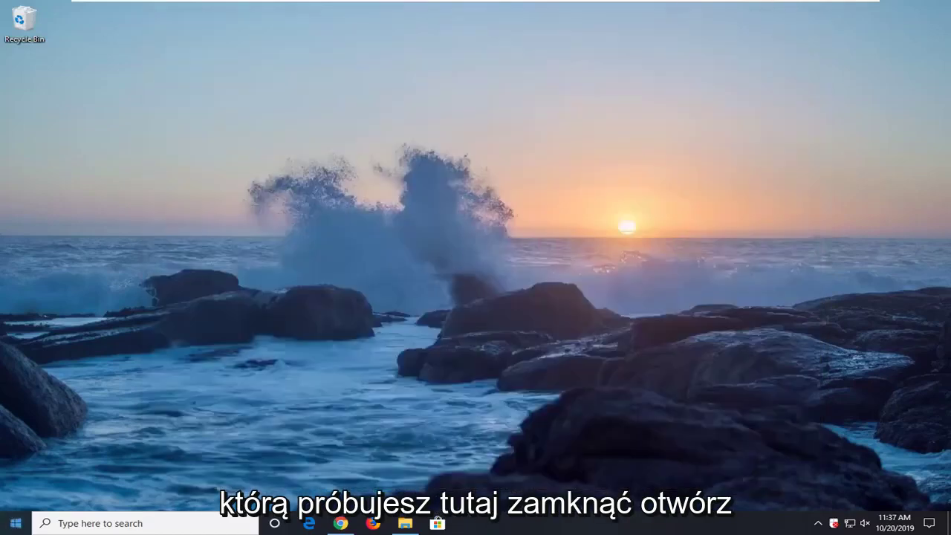
{"action": "left_click", "coordinate": [15, 523]}
{"action": "type", "text": "r"}
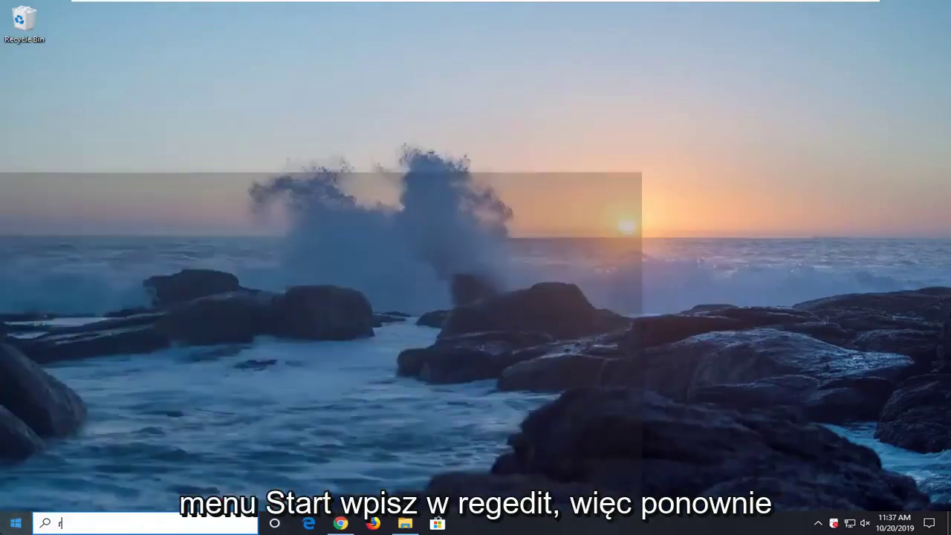
{"action": "type", "text": "egedit"}
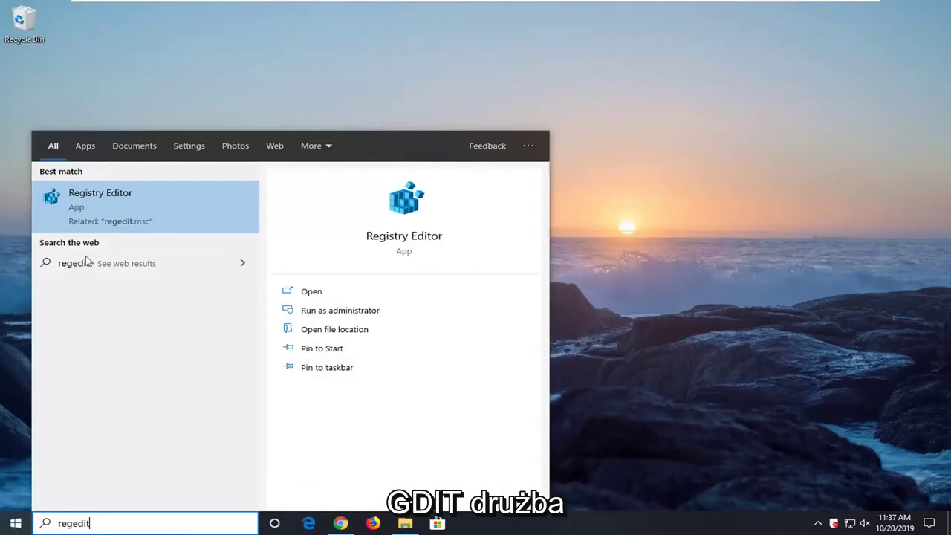
{"action": "right_click", "coordinate": [101, 211]}
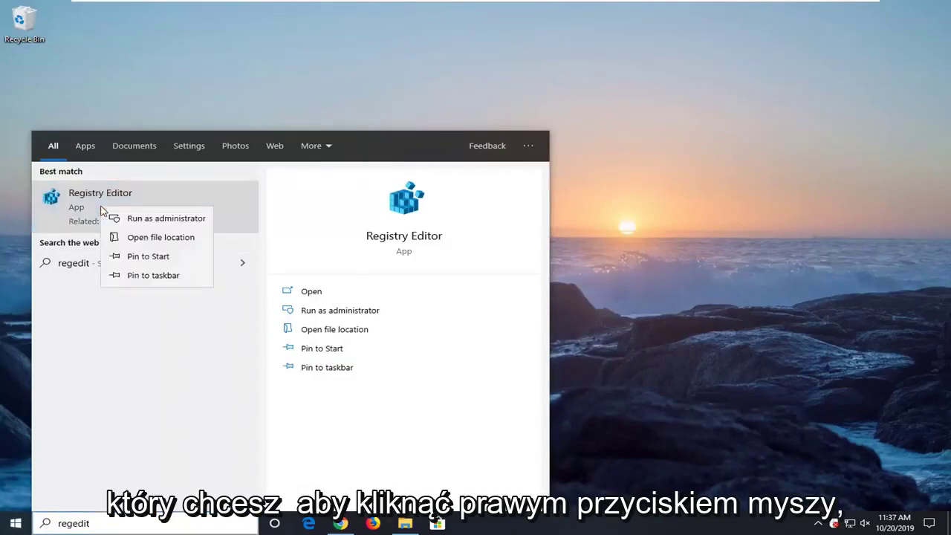
{"action": "left_click", "coordinate": [159, 223]}
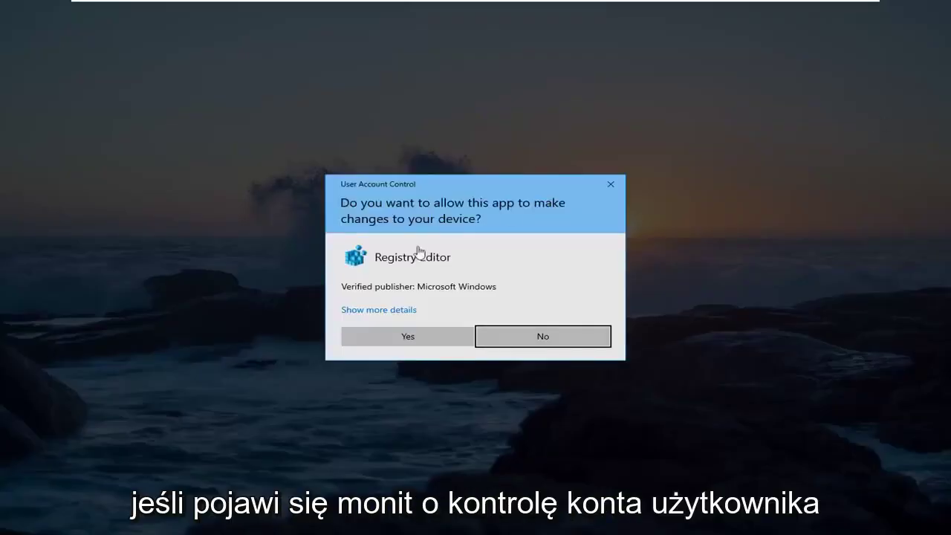
Step: Allow Registry Editor through the permission prompt, then open and cancel the File > Export dialog
{"action": "left_click", "coordinate": [391, 332]}
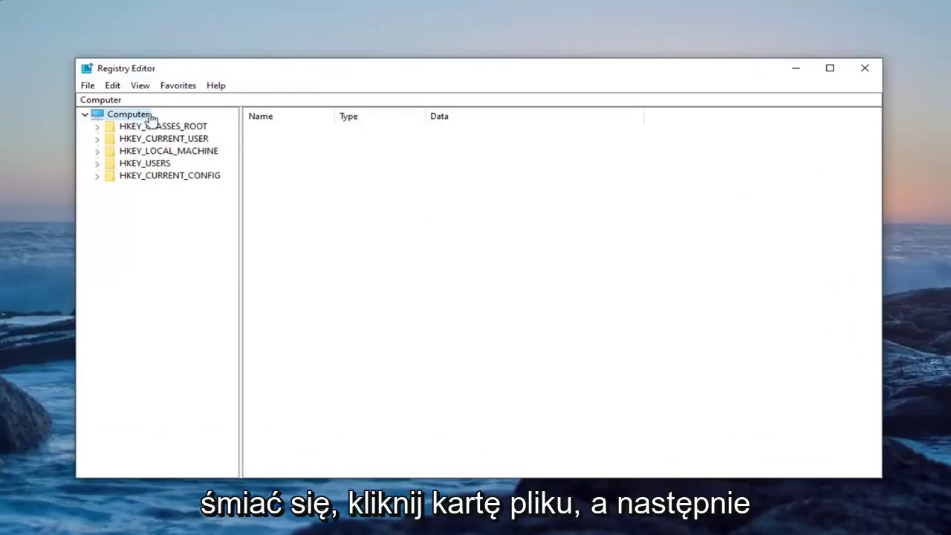
{"action": "left_click", "coordinate": [86, 85]}
{"action": "left_click", "coordinate": [120, 115]}
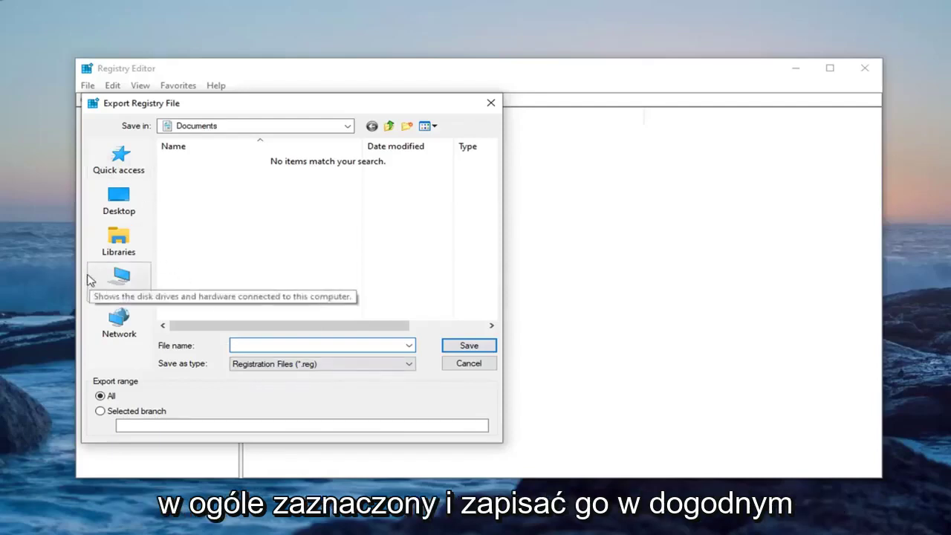
{"action": "left_click", "coordinate": [458, 363]}
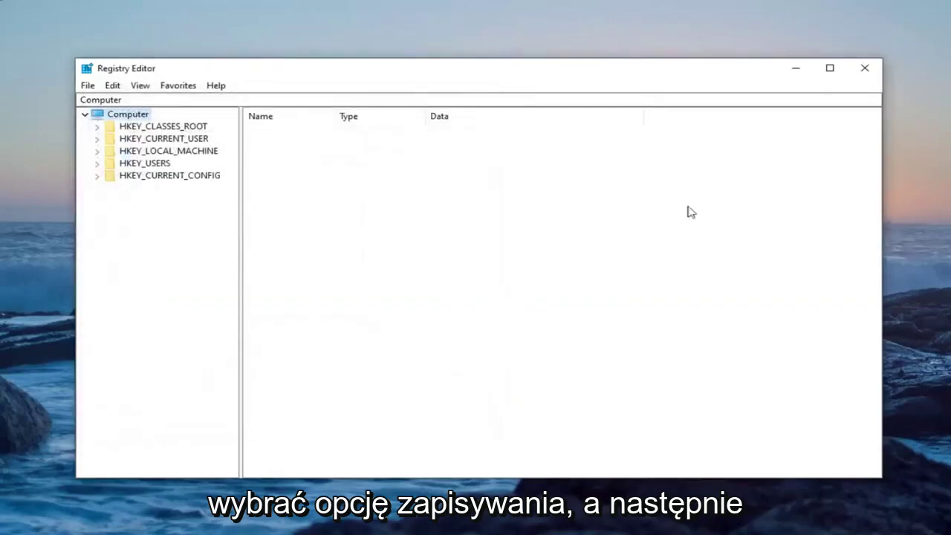
Step: Open the File > Import dialog and close it without importing anything
{"action": "left_click", "coordinate": [87, 85]}
{"action": "left_click", "coordinate": [113, 102]}
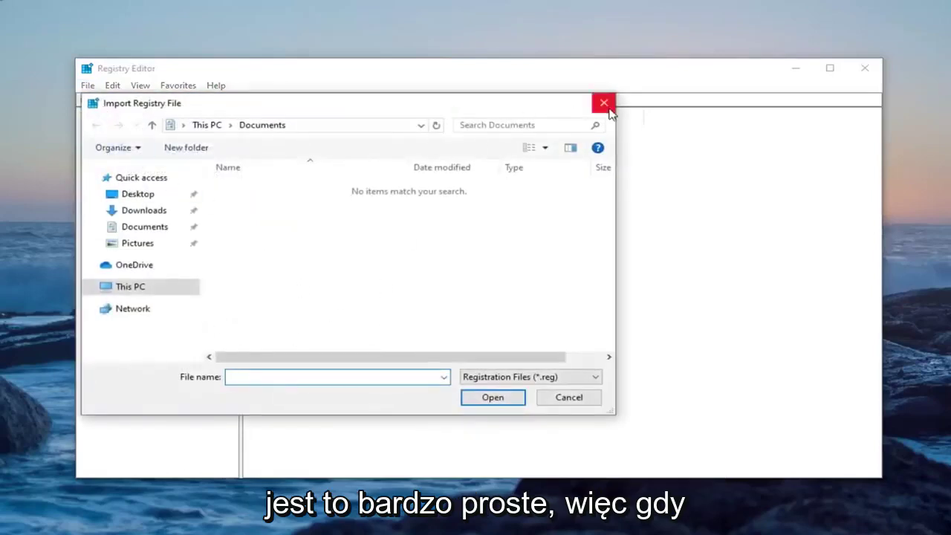
{"action": "left_click", "coordinate": [604, 102]}
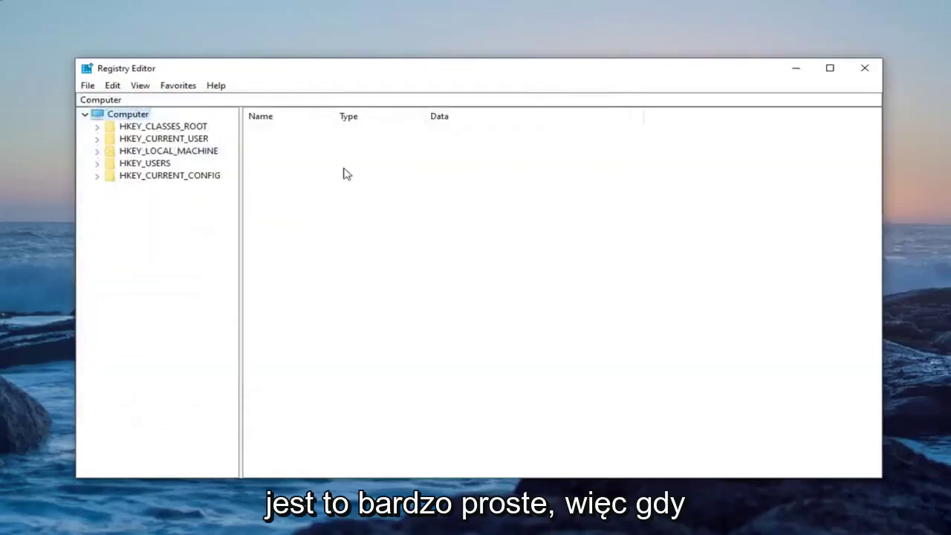
Step: Expand HKEY_CURRENT_USER\Control Panel\Input Method and bring up the New value menu in its values pane
{"action": "left_click", "coordinate": [171, 140]}
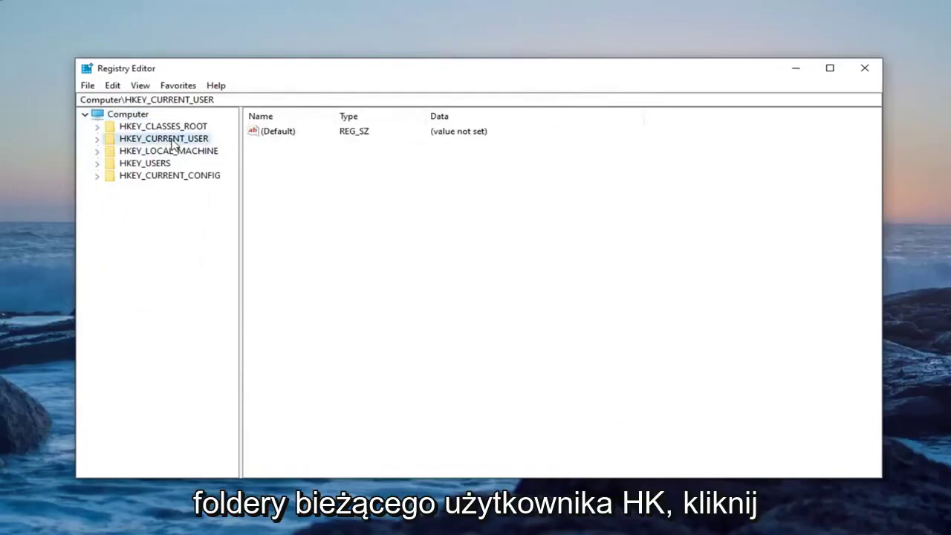
{"action": "double_click", "coordinate": [172, 141]}
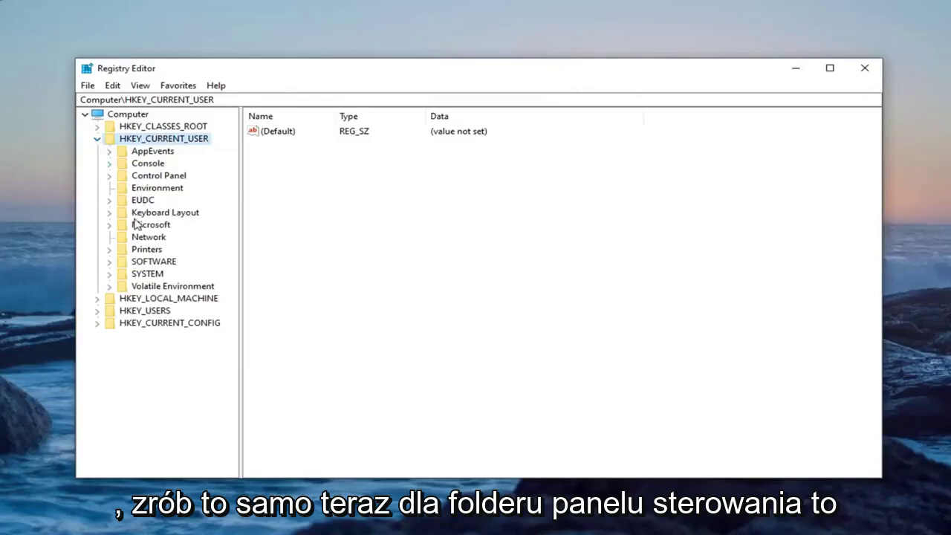
{"action": "left_click", "coordinate": [142, 176]}
{"action": "double_click", "coordinate": [142, 178]}
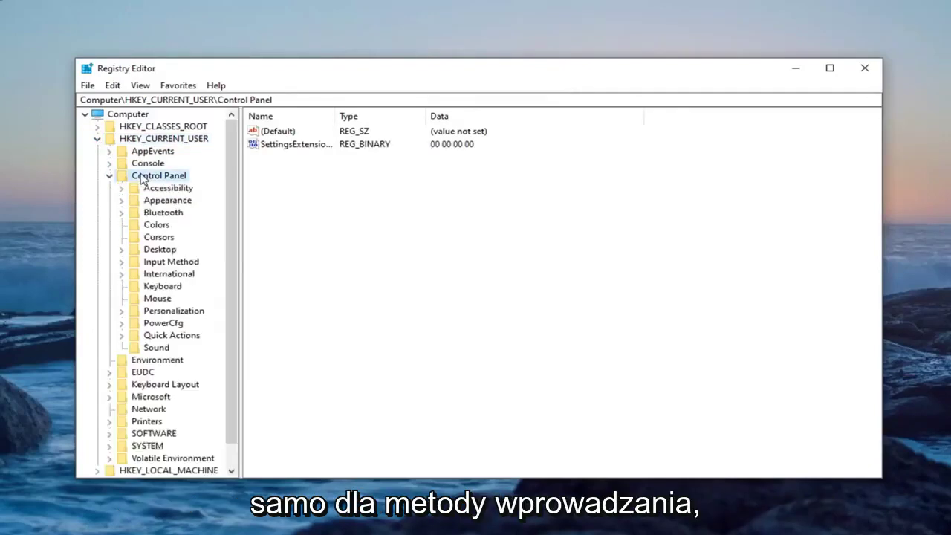
{"action": "left_click", "coordinate": [153, 265]}
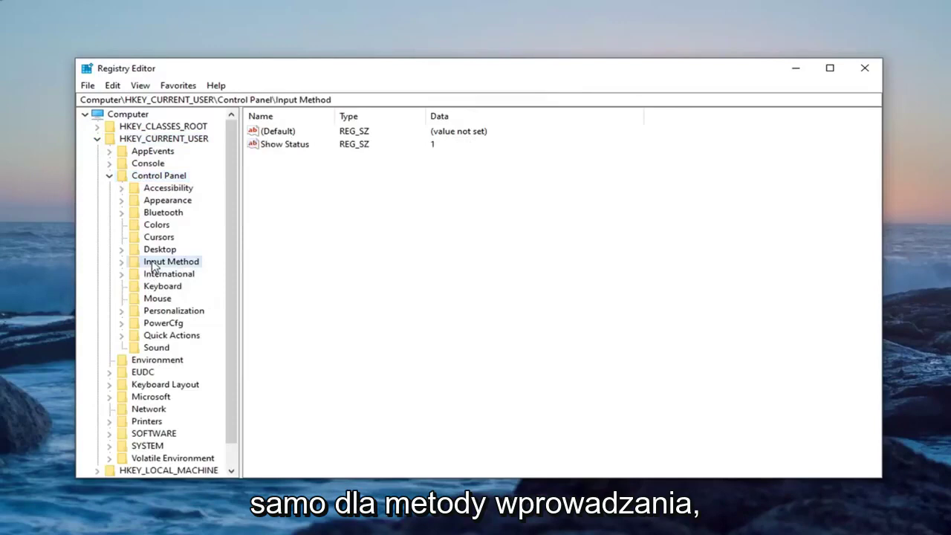
{"action": "double_click", "coordinate": [153, 264]}
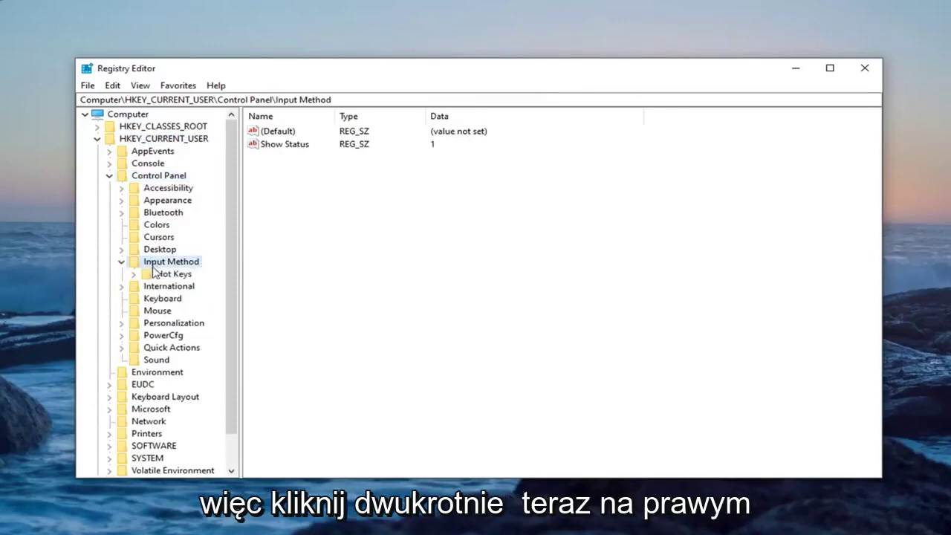
{"action": "left_click", "coordinate": [302, 188]}
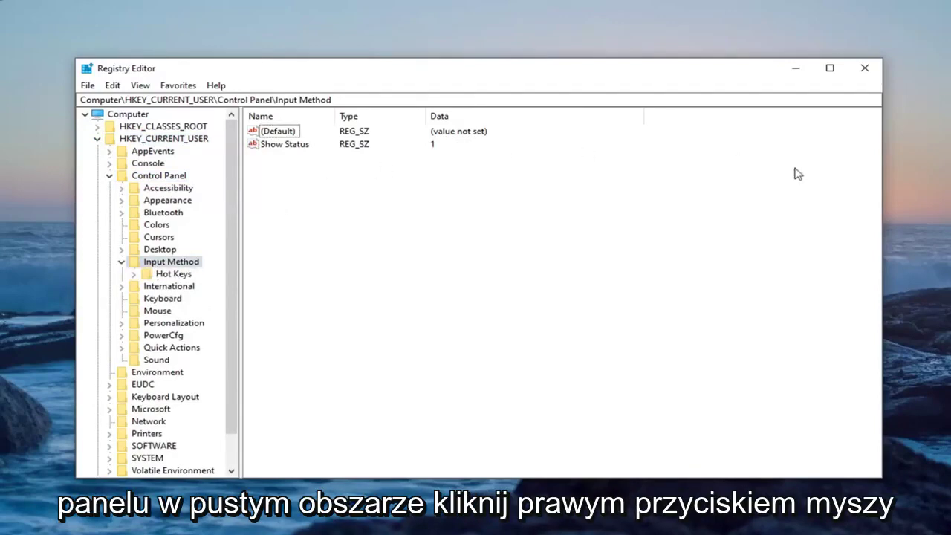
{"action": "right_click", "coordinate": [321, 186]}
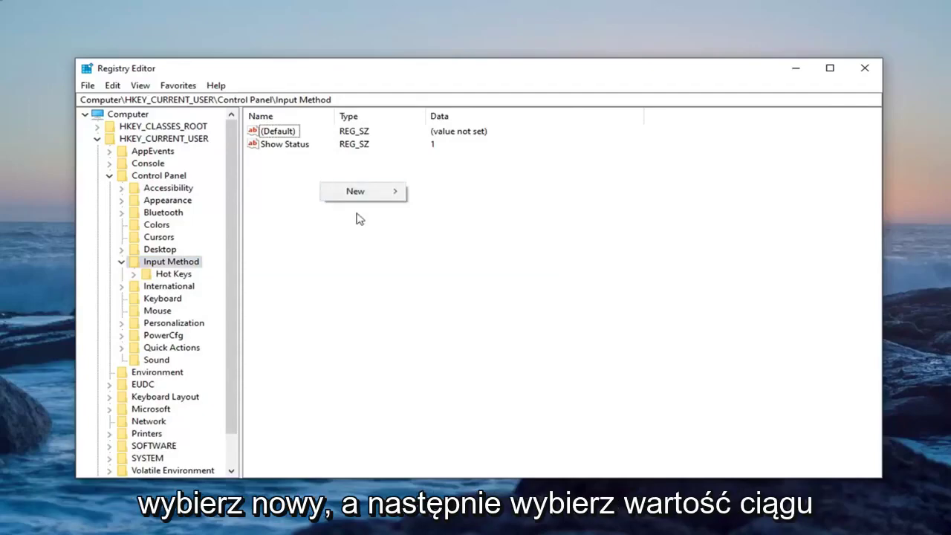
{"action": "mouse_move", "coordinate": [357, 195]}
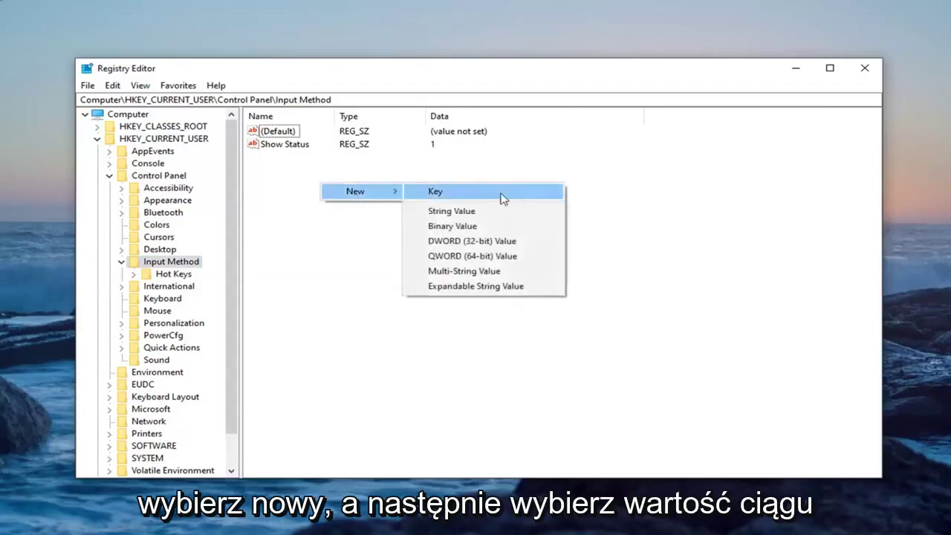
Step: Add a string value named EnableHexNumpad and enter 1 as its value data
{"action": "left_click", "coordinate": [451, 211]}
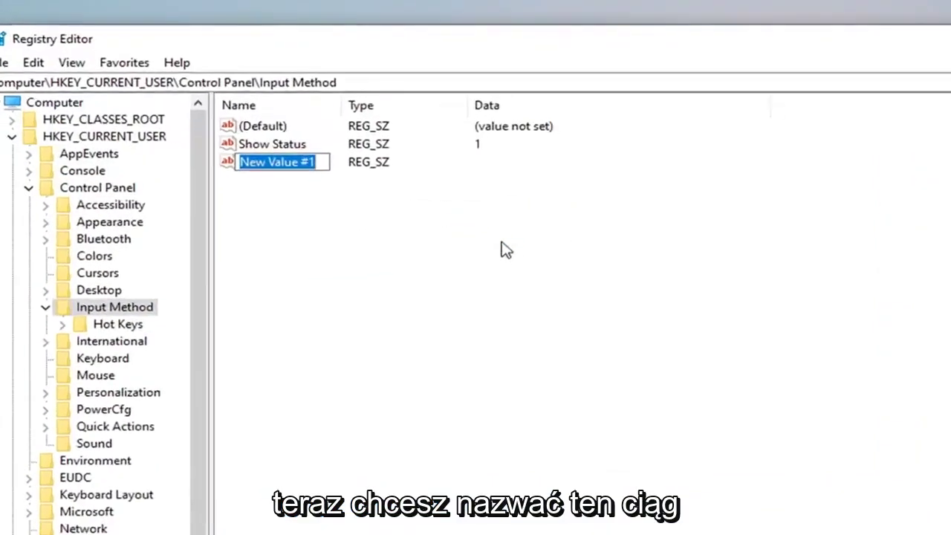
{"action": "type", "text": "Ena"}
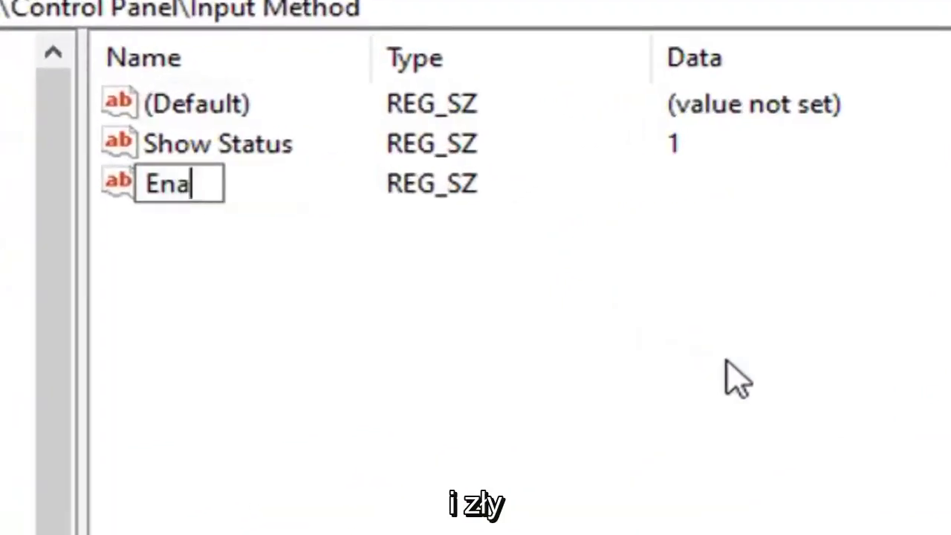
{"action": "type", "text": "bleHex"}
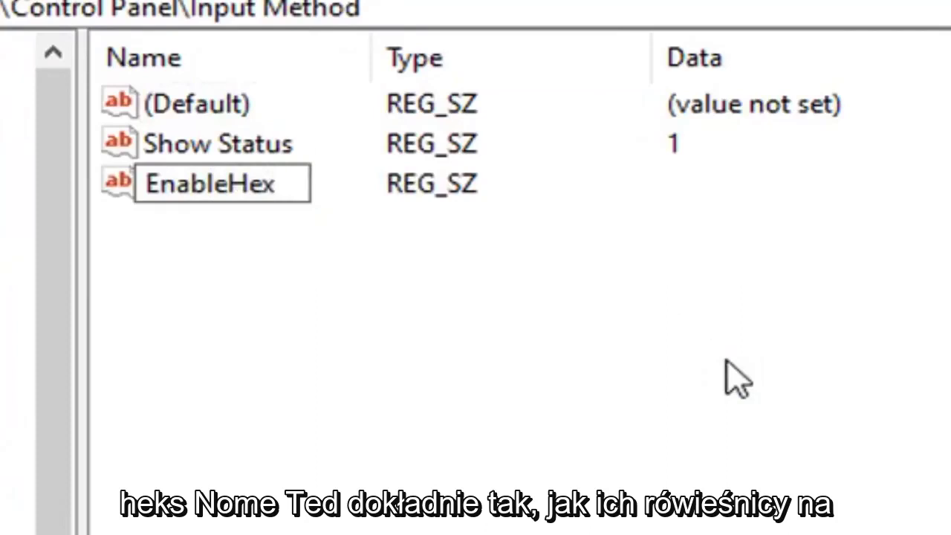
{"action": "type", "text": "Numpad"}
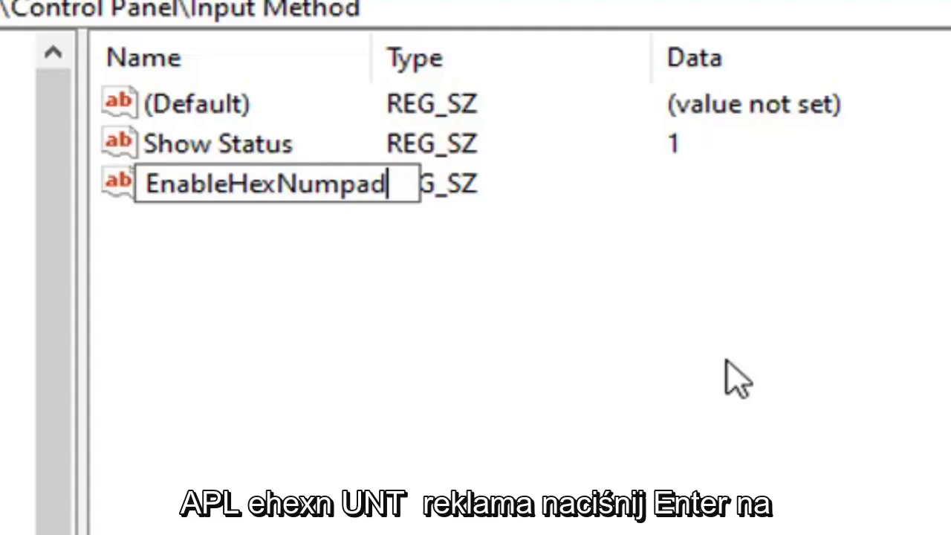
{"action": "key", "text": "Return"}
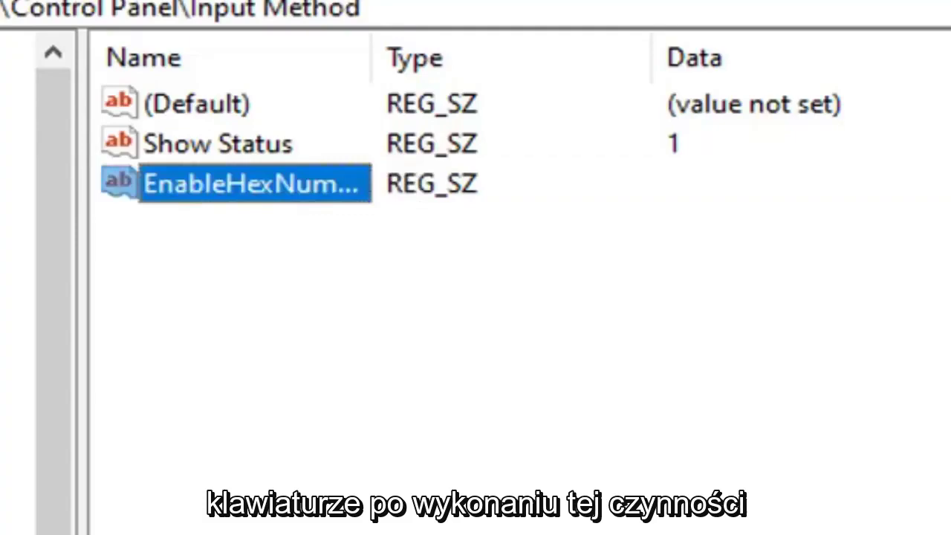
{"action": "left_click_drag", "start_coordinate": [374, 52], "coordinate": [546, 54]}
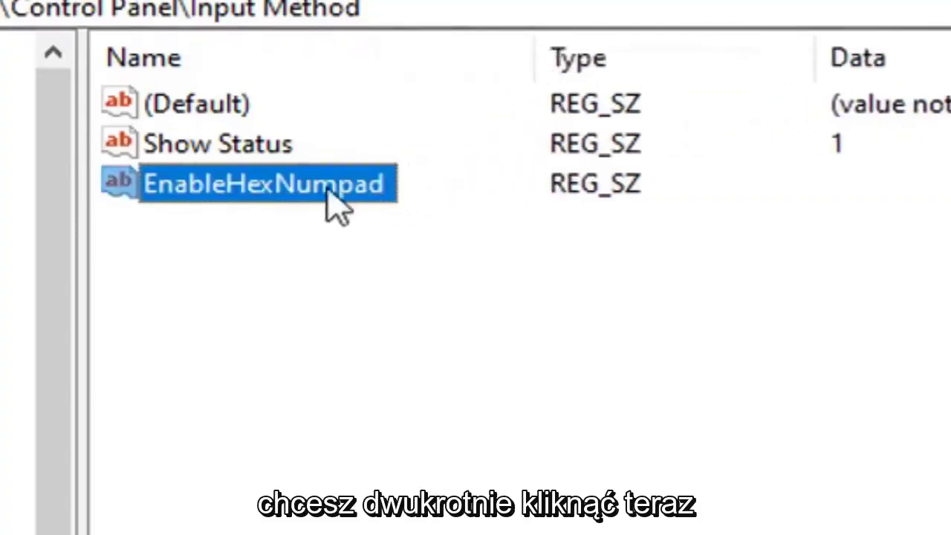
{"action": "double_click", "coordinate": [327, 187]}
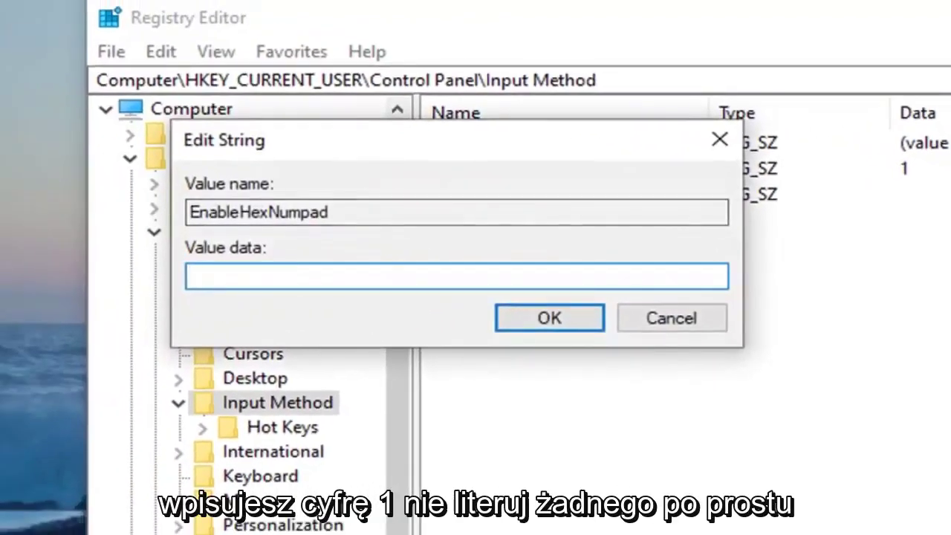
{"action": "type", "text": "1"}
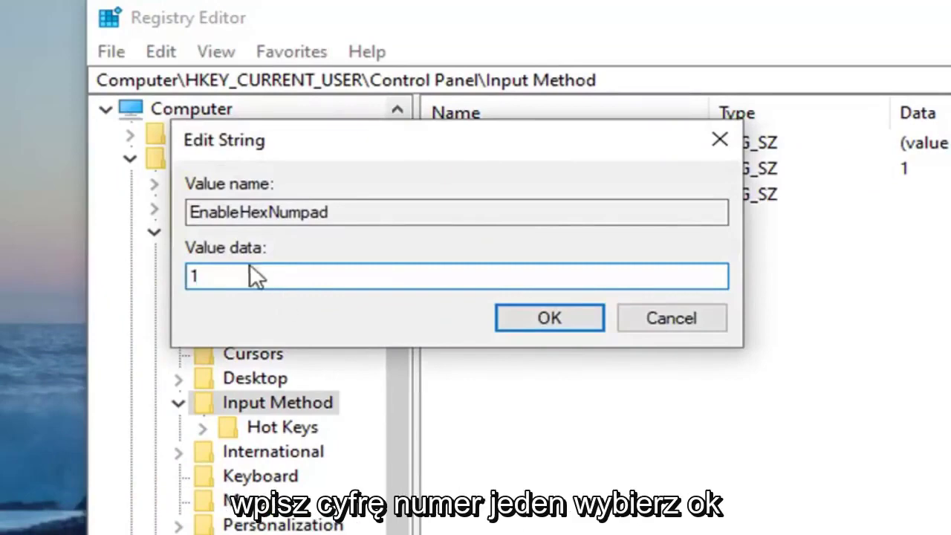
Step: Save 1 as the EnableHexNumpad data and close Registry Editor
{"action": "left_click", "coordinate": [550, 317]}
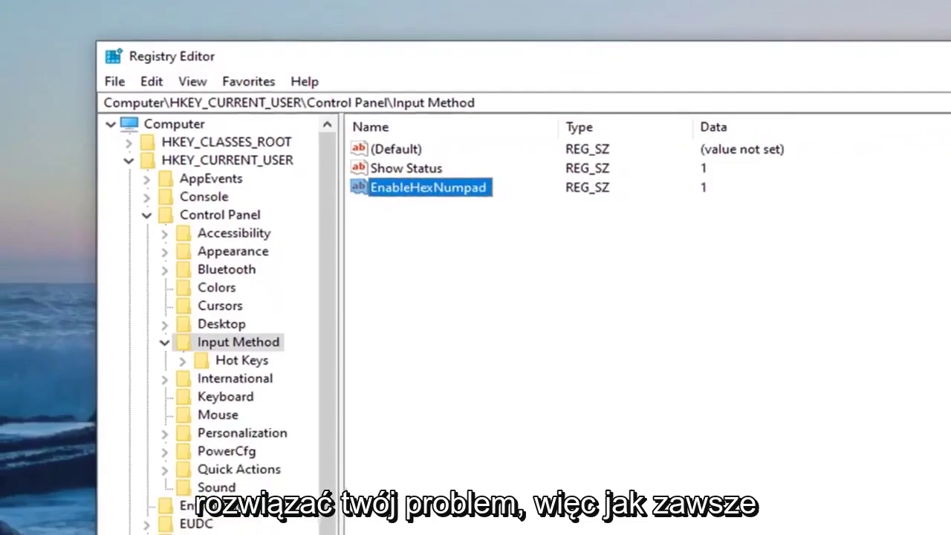
{"action": "left_click", "coordinate": [851, 94]}
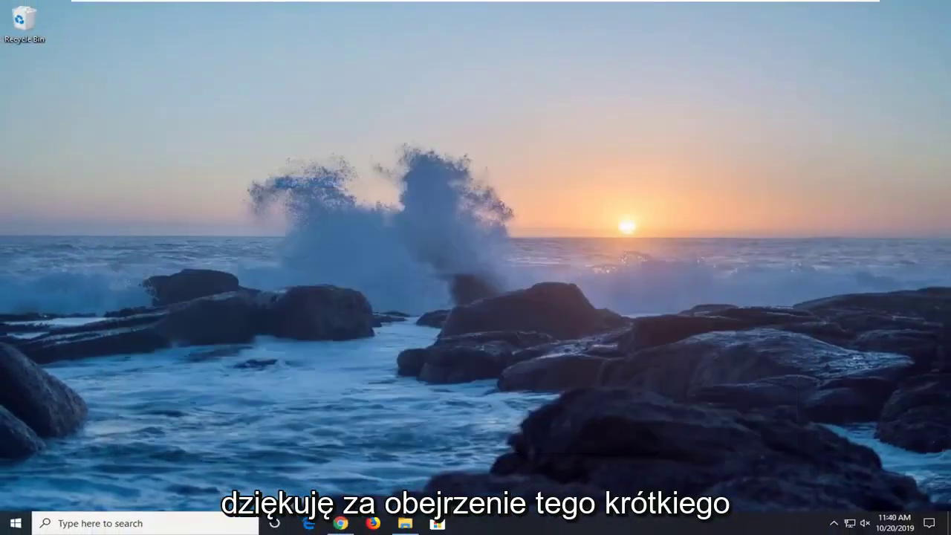